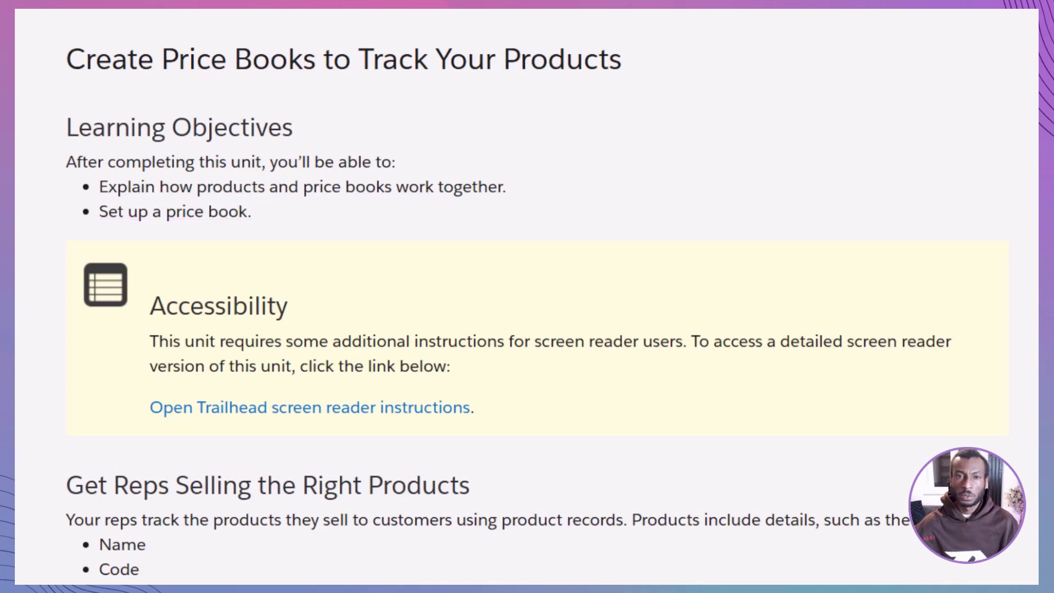
Scroll the Trailhead unit down to the 'Track Multiple Prices for the Same Product' section
scroll(527, 296, "down", 8)
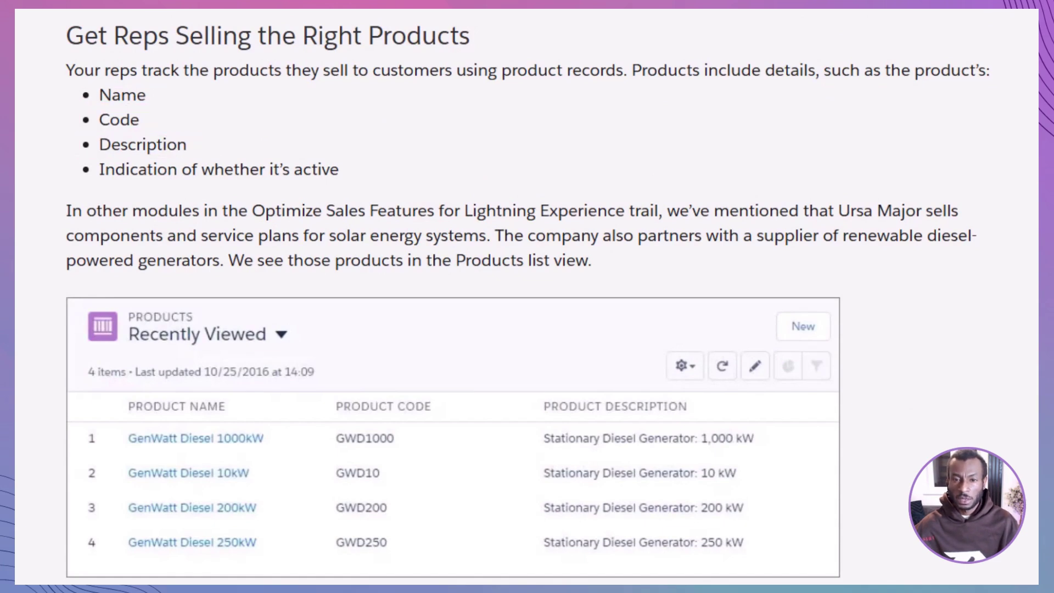
scroll(527, 297, "down", 9)
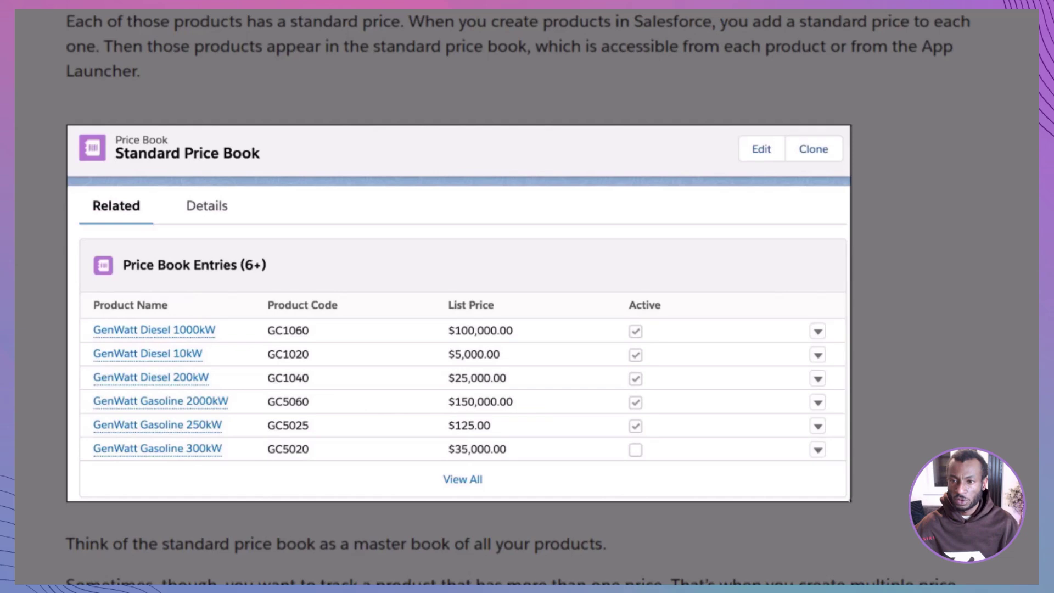
scroll(527, 296, "down", 3)
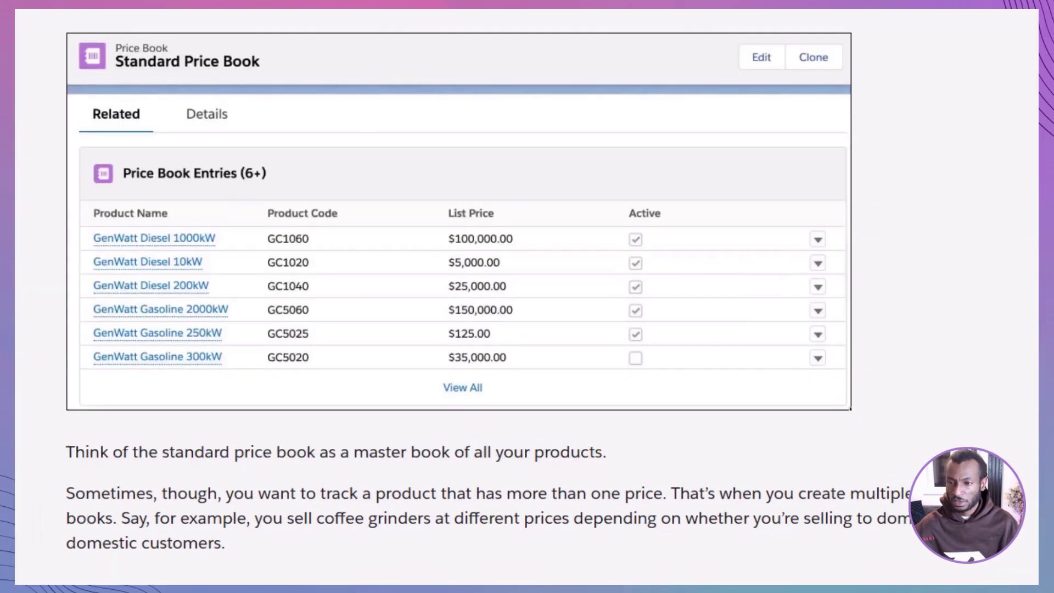
scroll(527, 296, "down", 10)
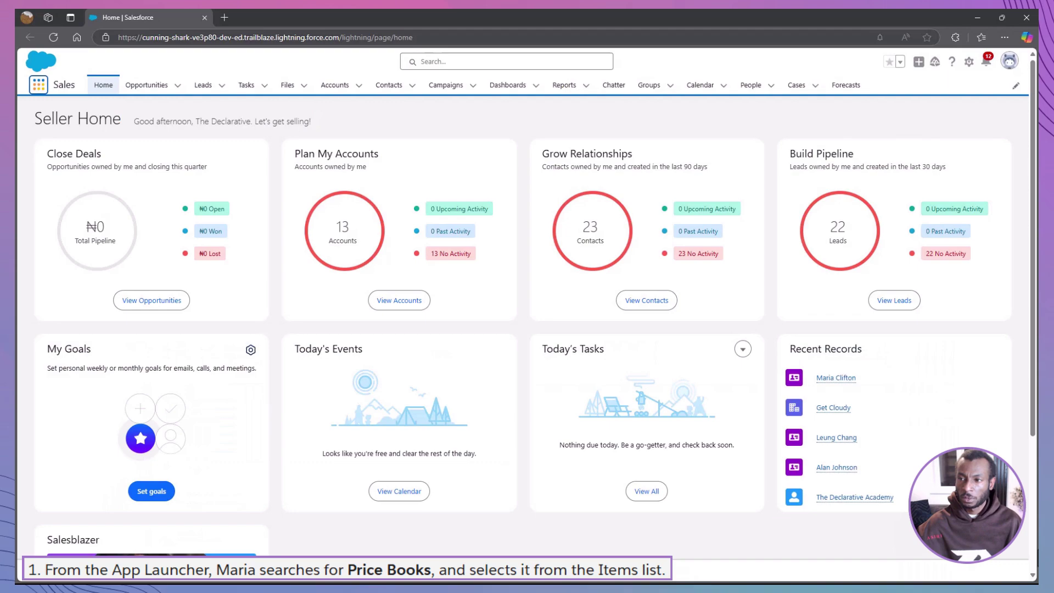
Create the active price book 'West Coast Manufacturing' with description 'Discounted prices for the West Coast'
left_click(39, 84)
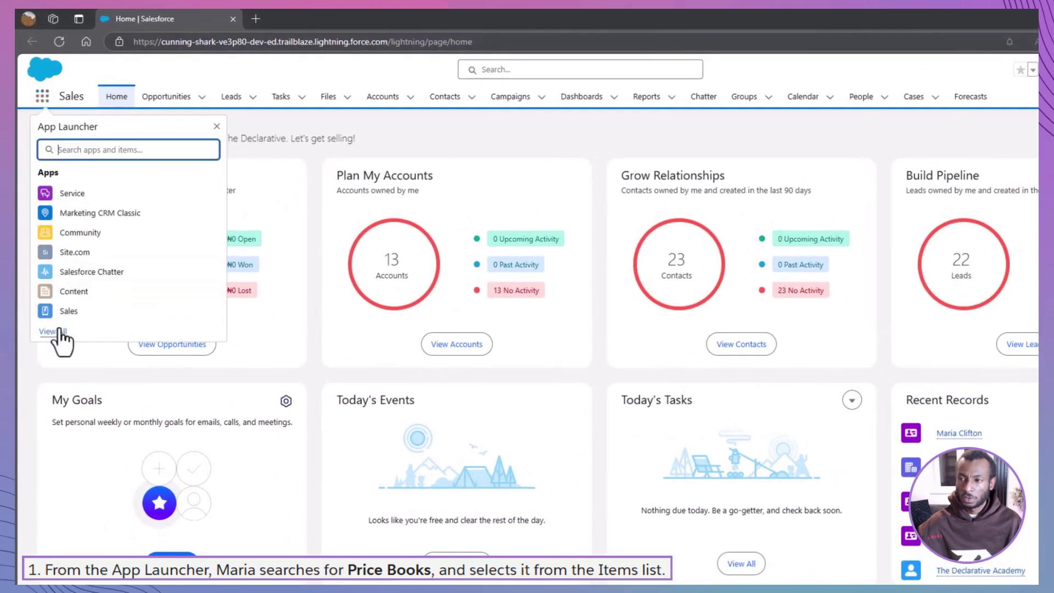
left_click(51, 332)
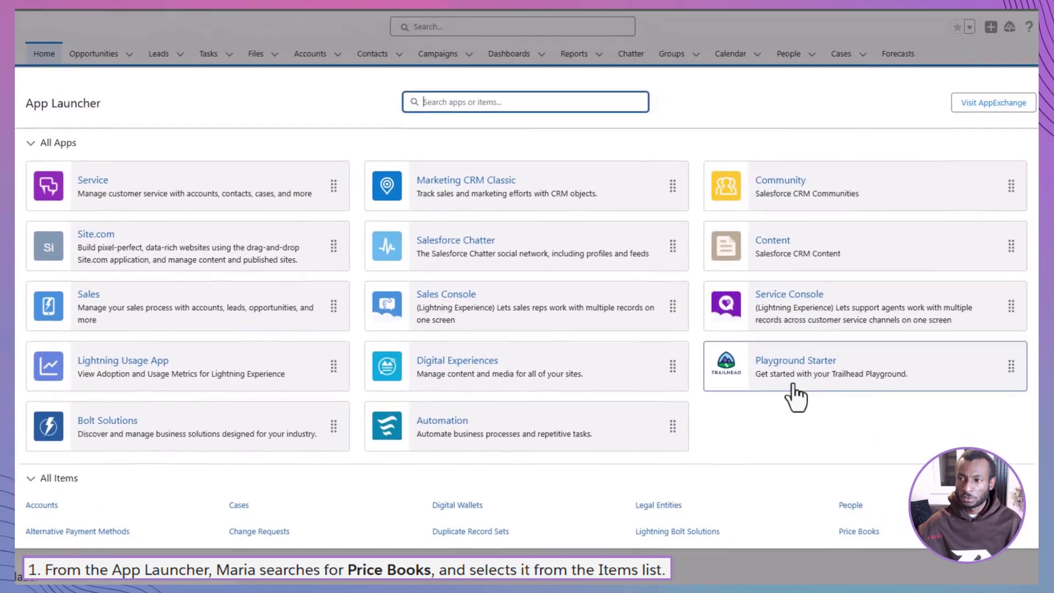
left_click(860, 533)
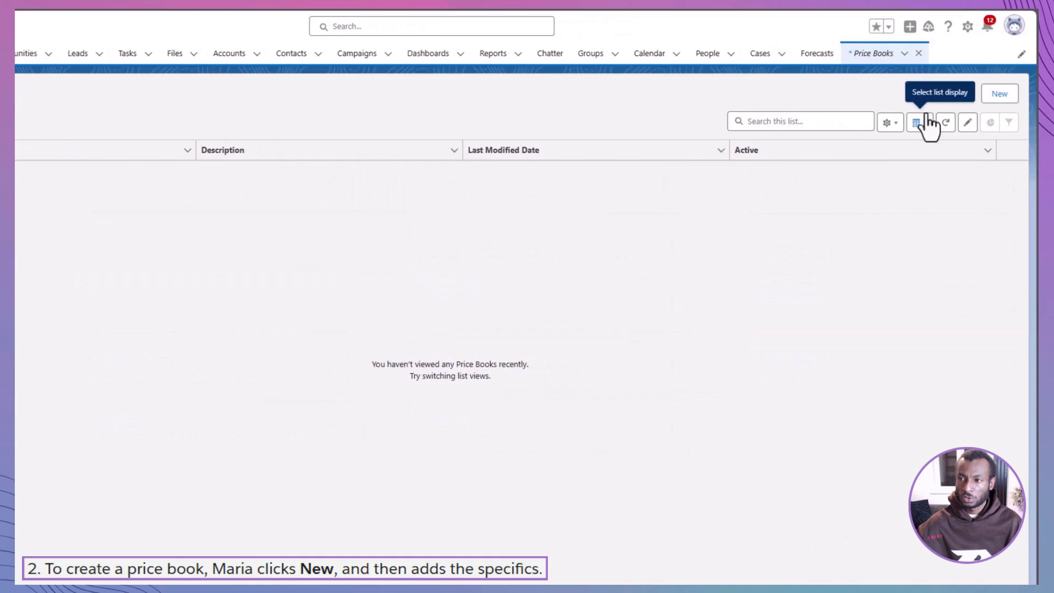
left_click(982, 97)
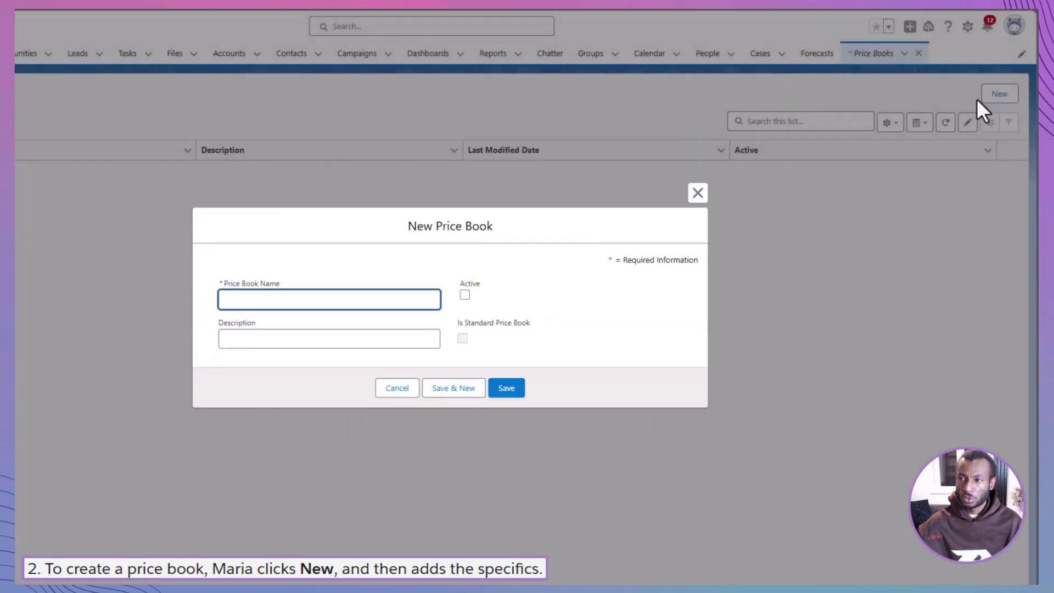
type("West Coast Manufacturing")
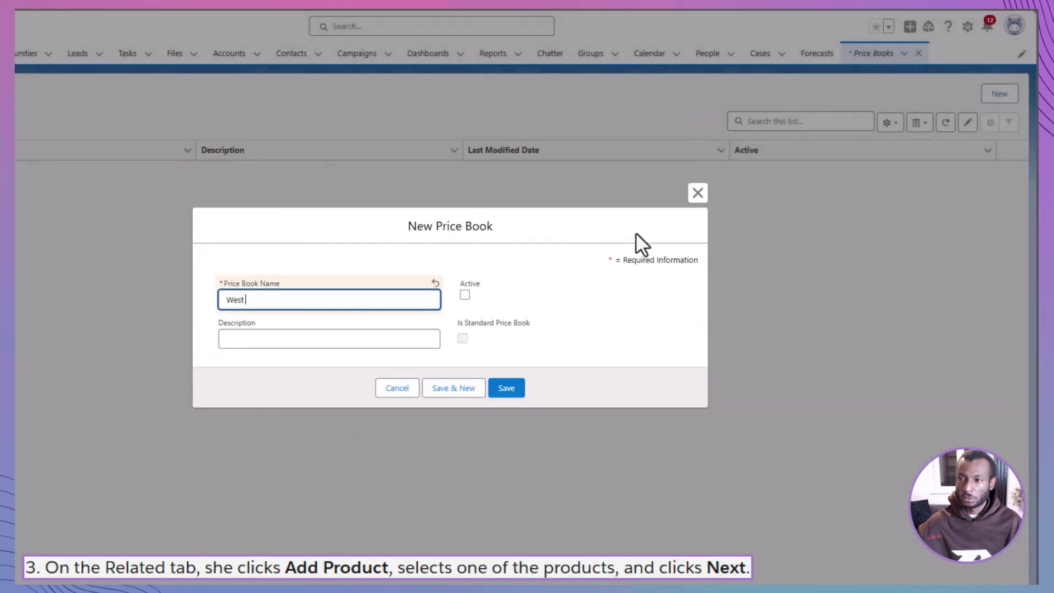
key("Tab")
key("space")
left_click(357, 336)
type("Disco")
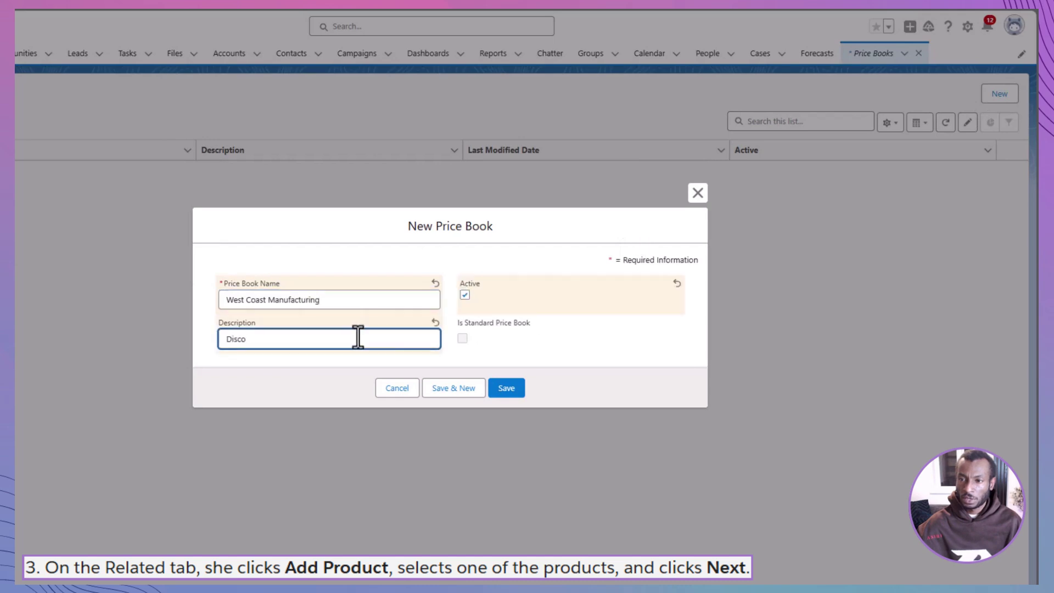
type("unted prices for the West Coast")
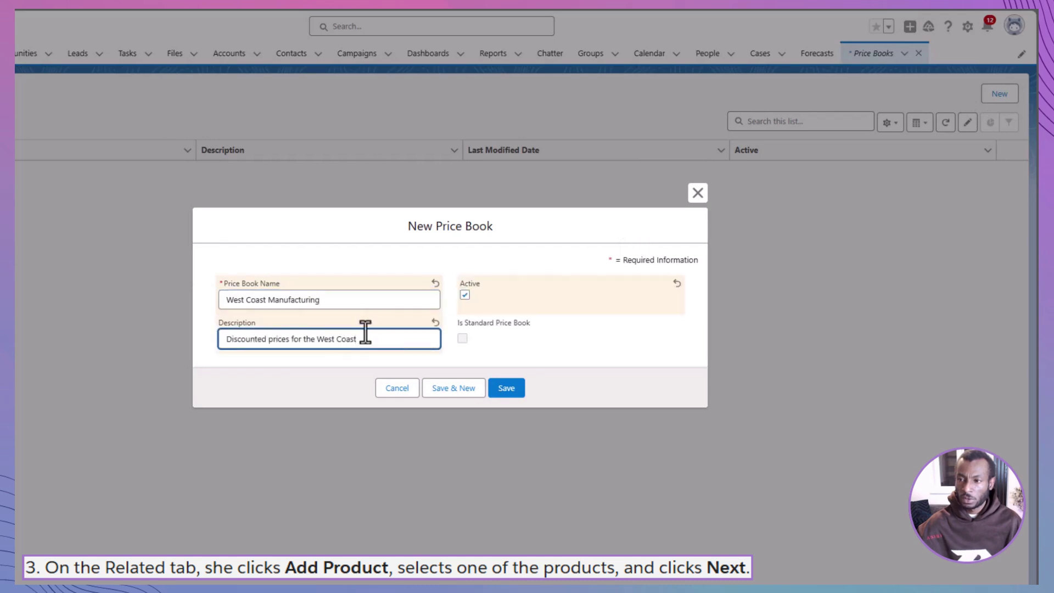
left_click(508, 389)
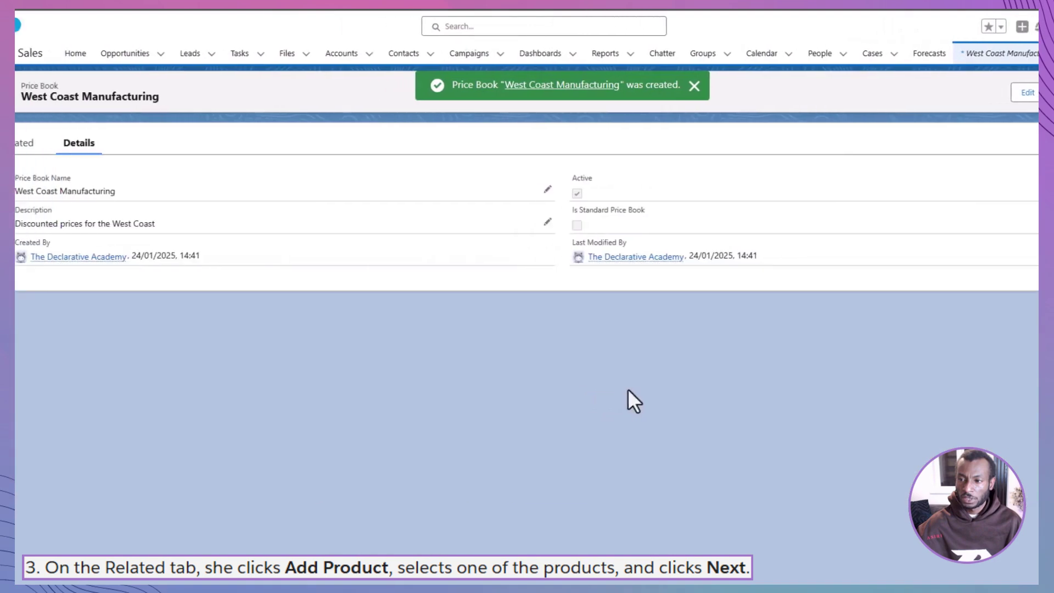
Add GenWatt Diesel 1000kW to West Coast Manufacturing with a 120,000 list price
left_click(45, 144)
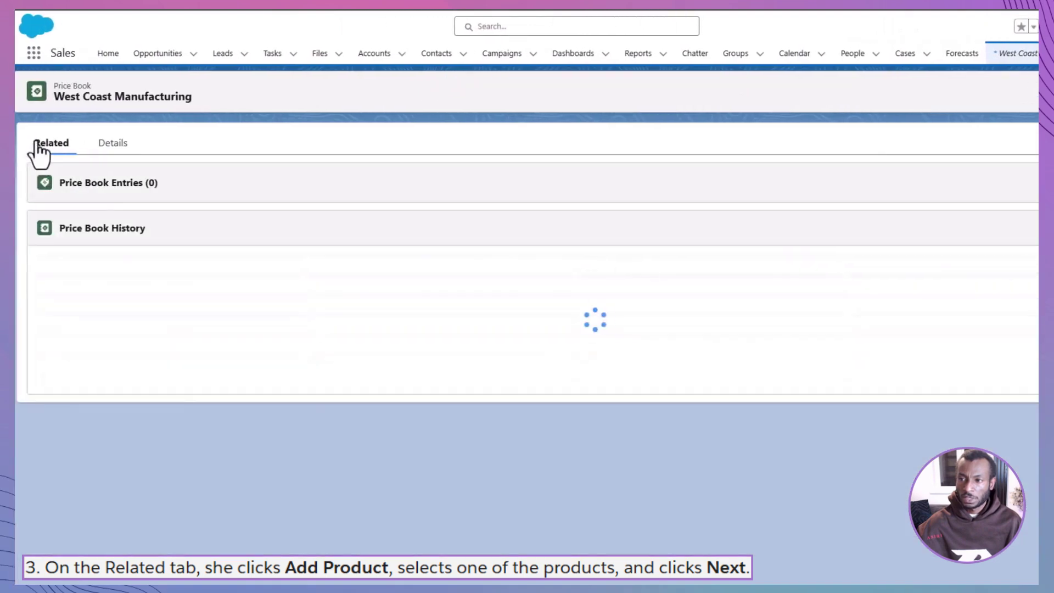
left_click(997, 187)
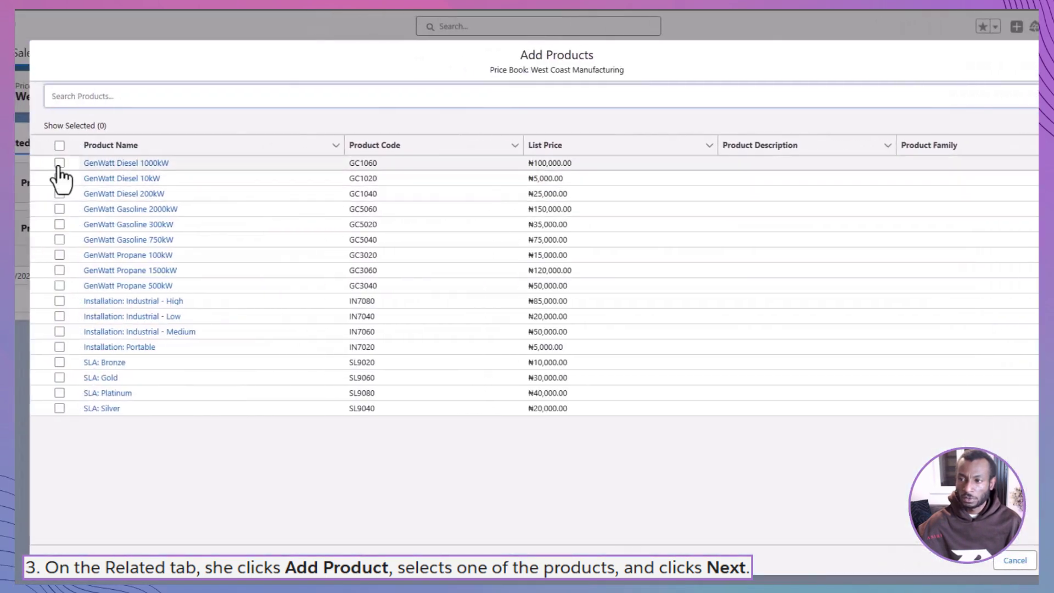
left_click(60, 163)
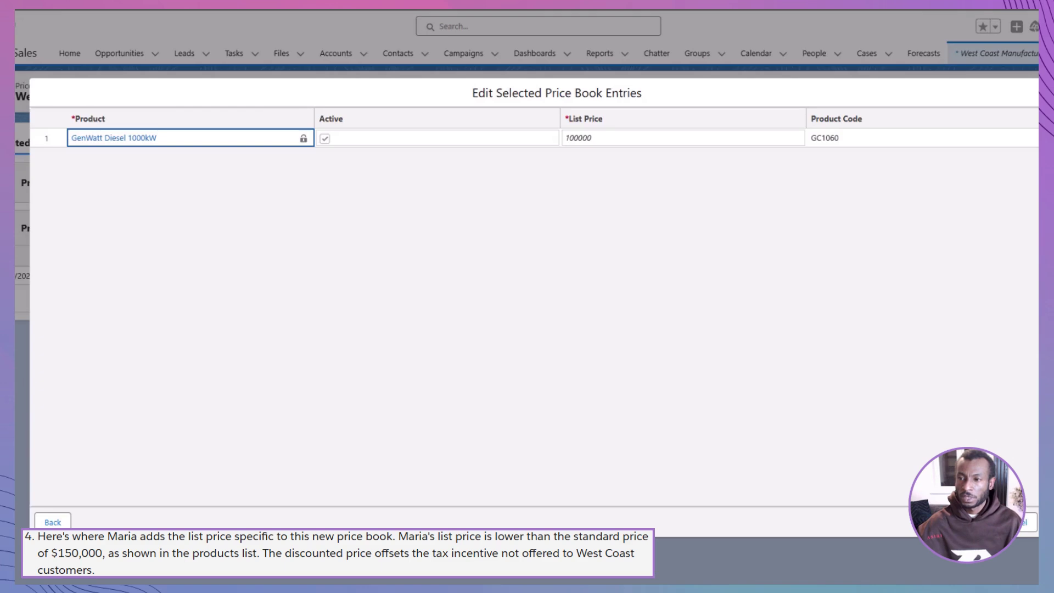
left_click(631, 141)
key("BackSpace")
type("20,")
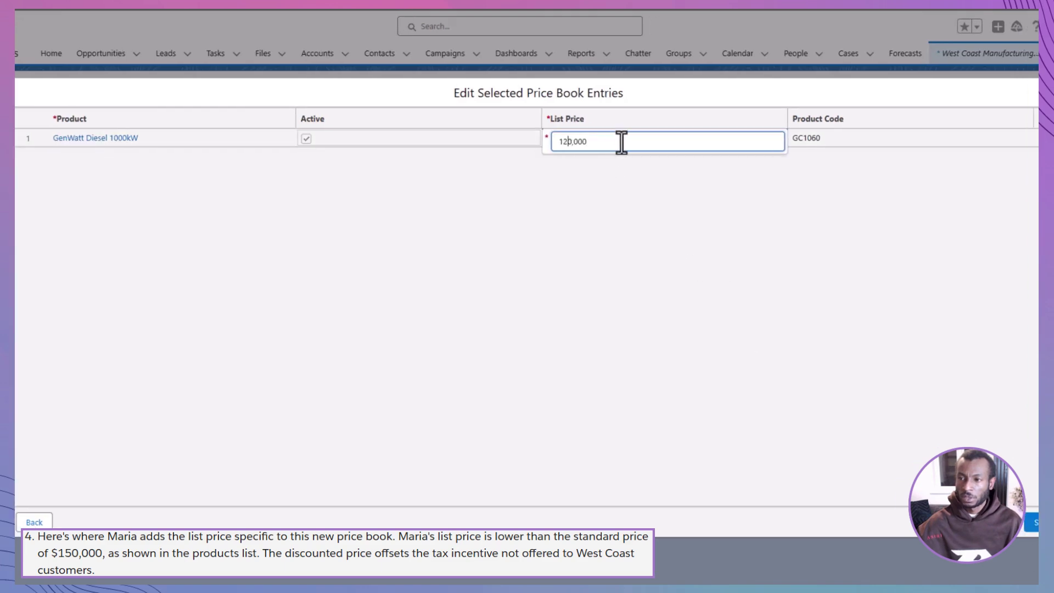
left_click(743, 348)
left_click(1017, 538)
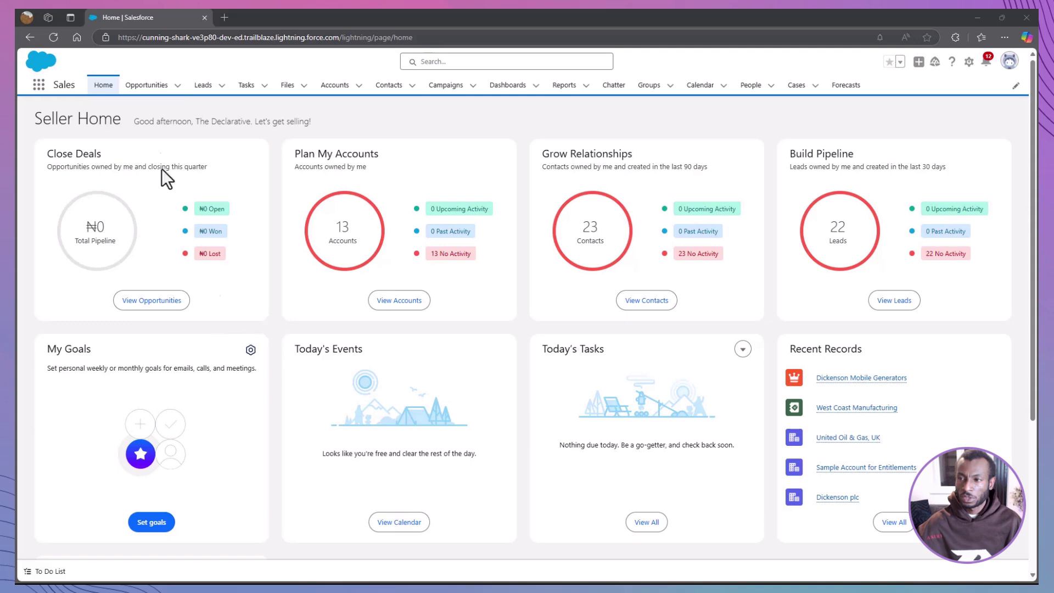
Add quantity 1 of GenWatt Diesel 1000kW from West Coast Manufacturing to Dickenson Mobile Generators
left_click(154, 90)
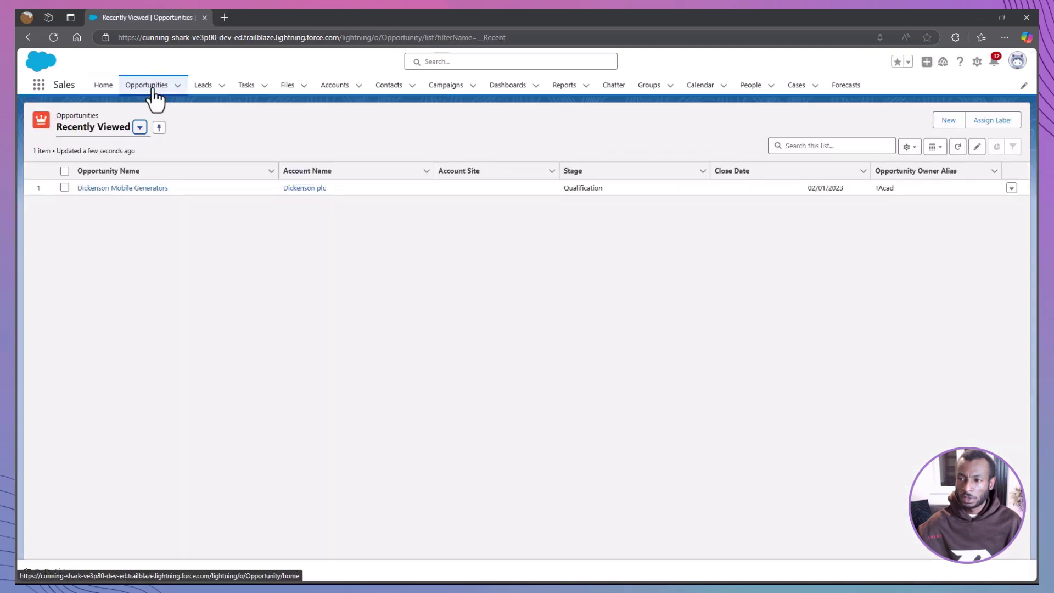
left_click(133, 189)
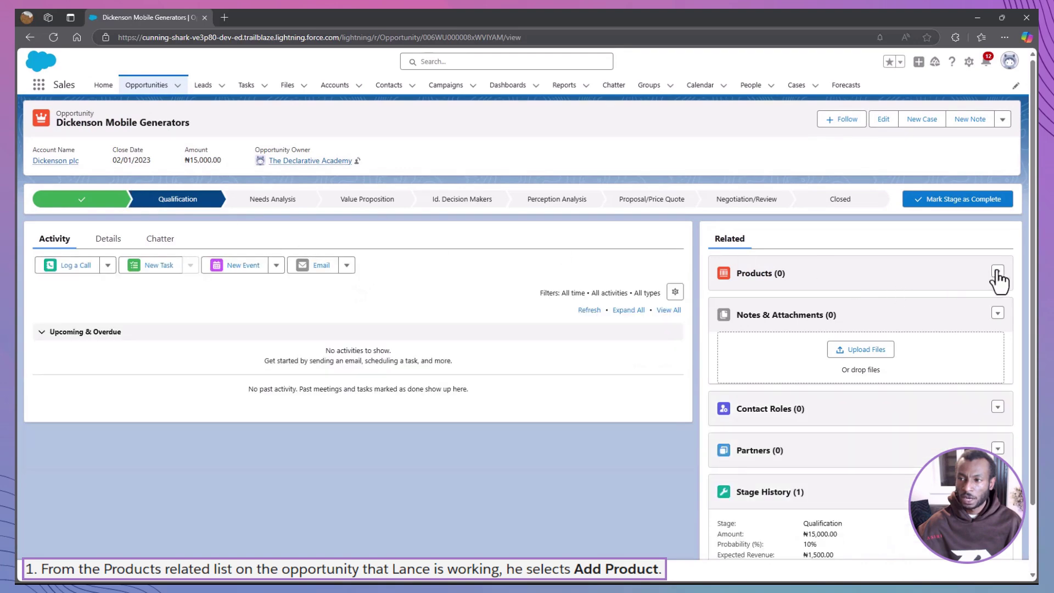
left_click(998, 271)
left_click(989, 295)
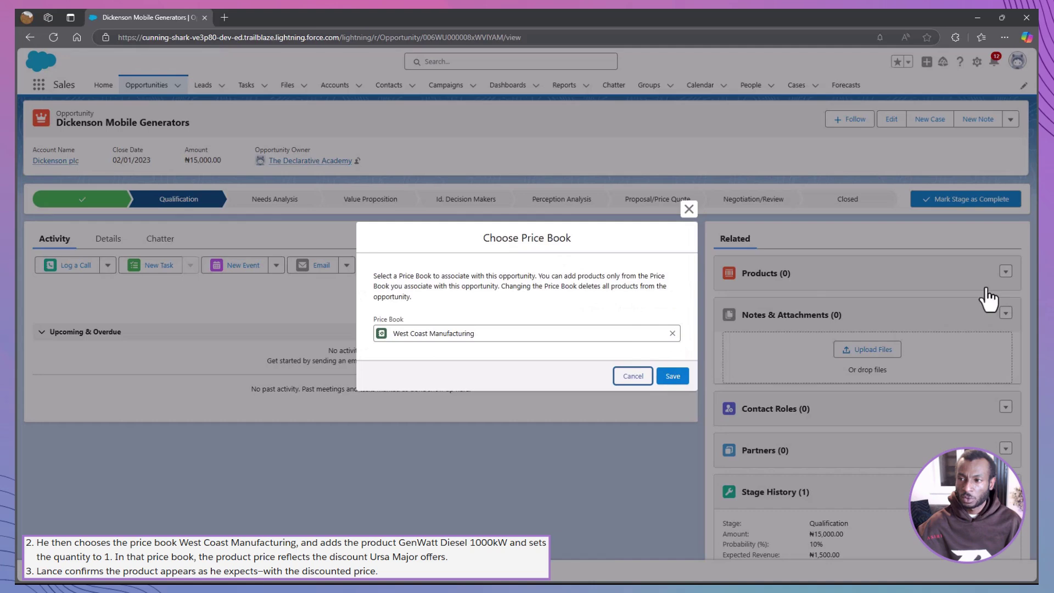
left_click(683, 382)
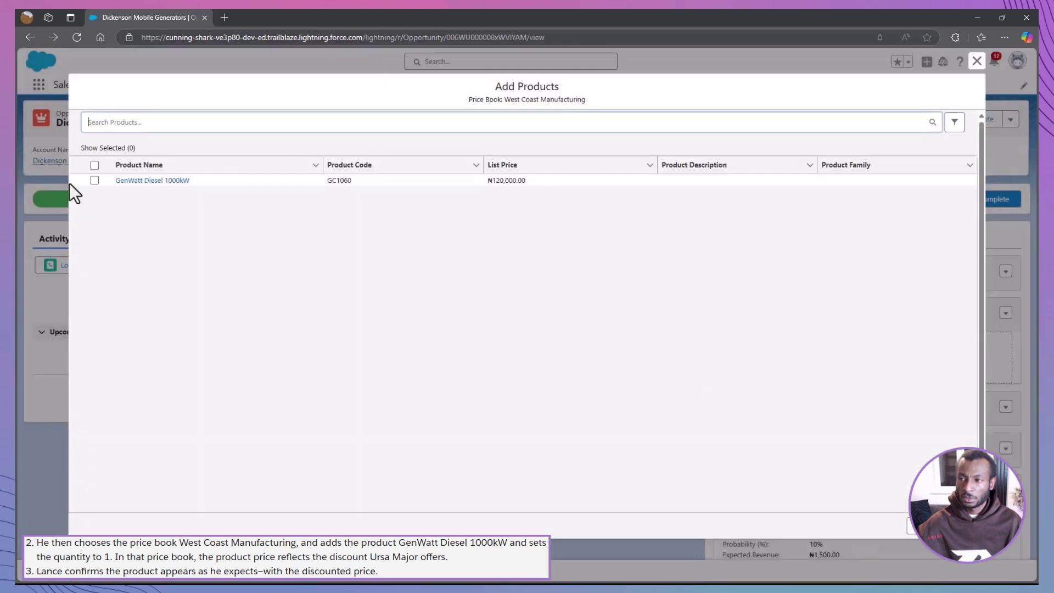
left_click(95, 180)
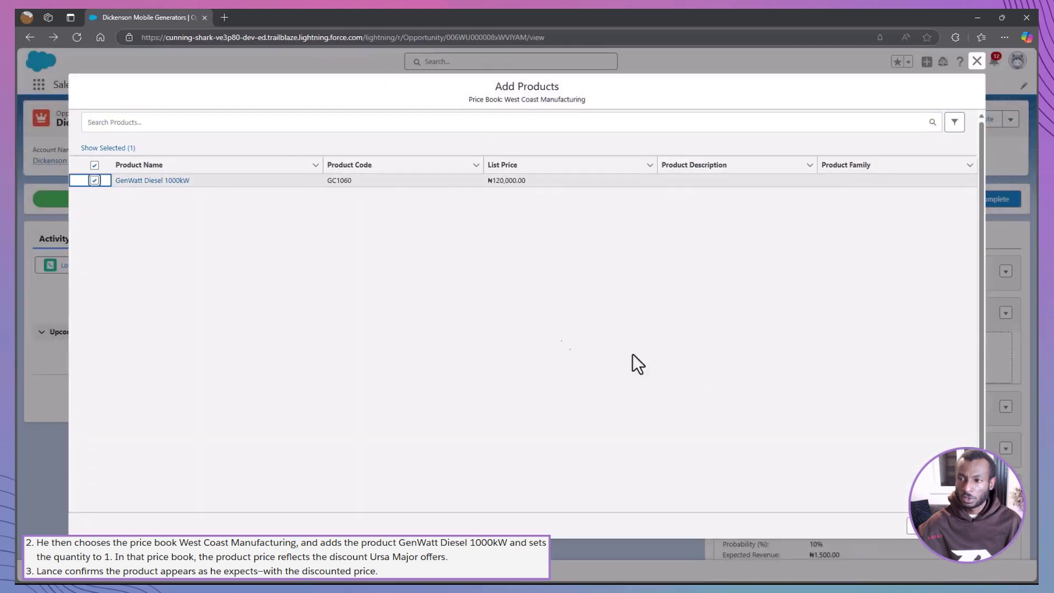
left_click(935, 526)
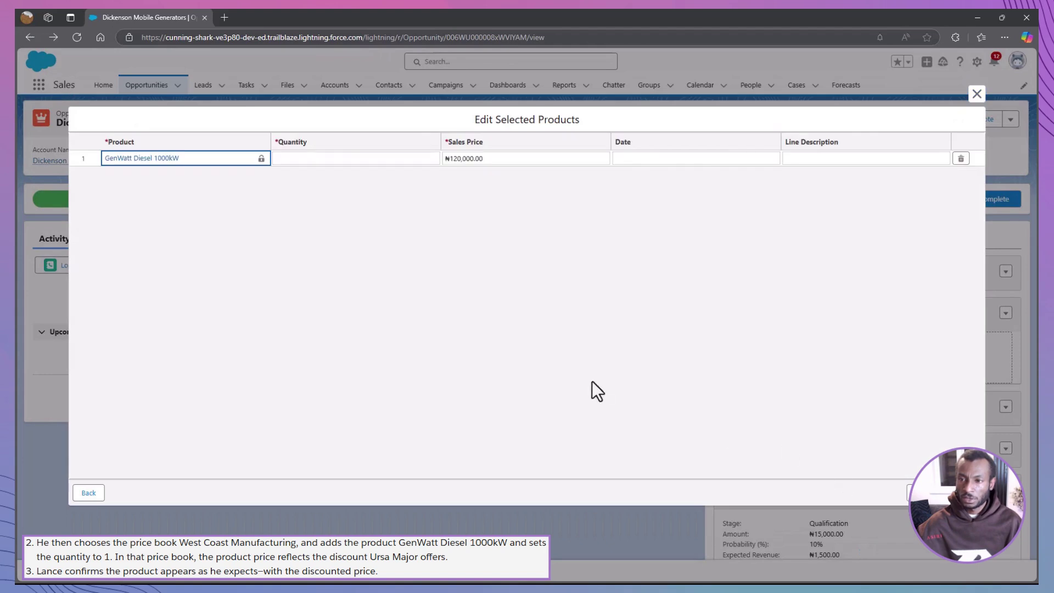
left_click(400, 159)
type("1")
left_click(524, 281)
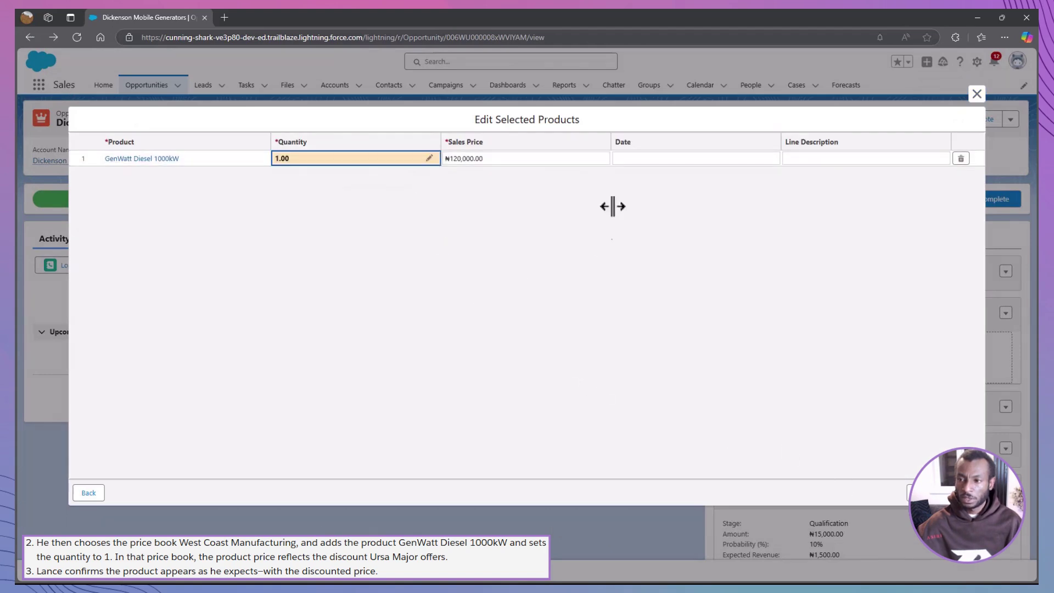
left_click(936, 493)
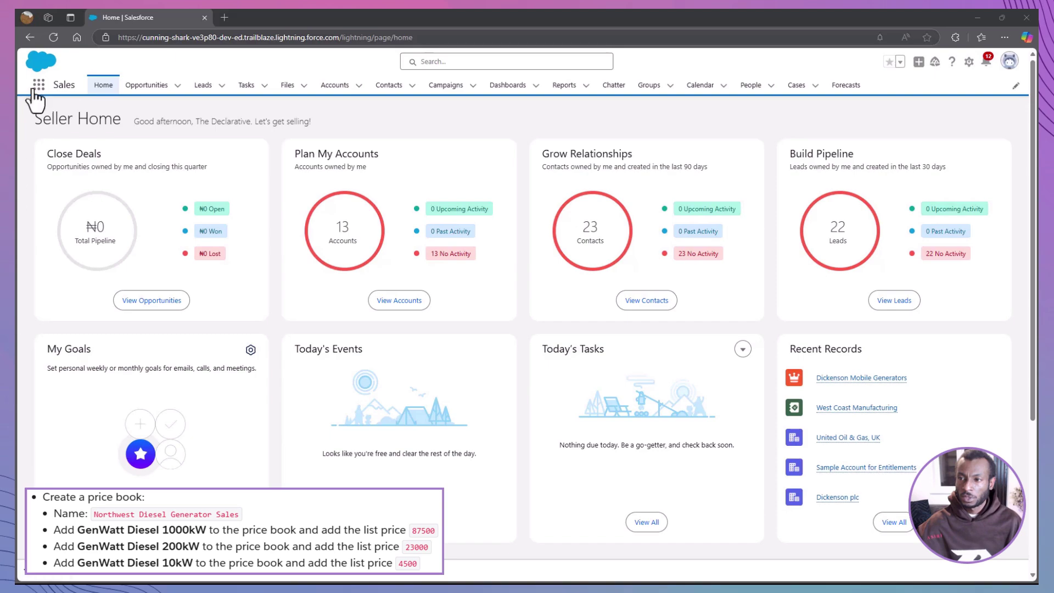
Create a new price book titled 'Northwest Diesel Generator Sales' and mark it Active
left_click(39, 85)
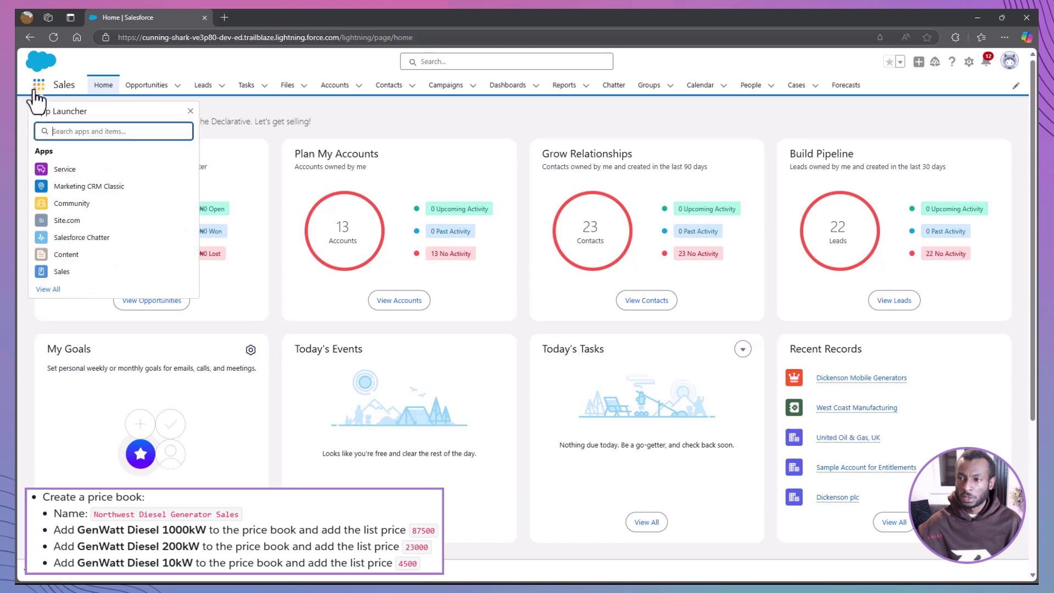
left_click(44, 289)
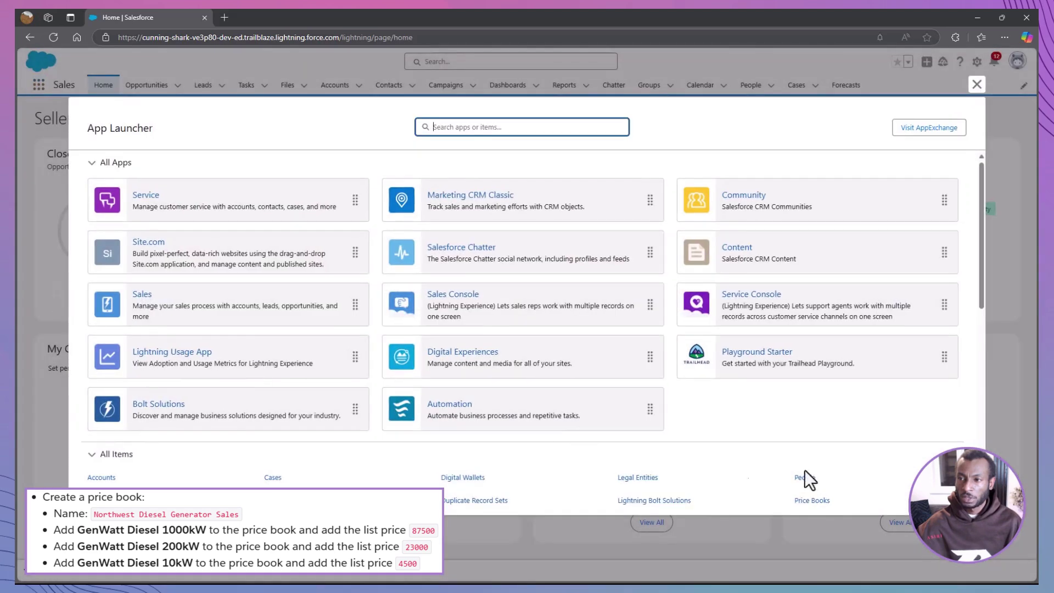
left_click(810, 500)
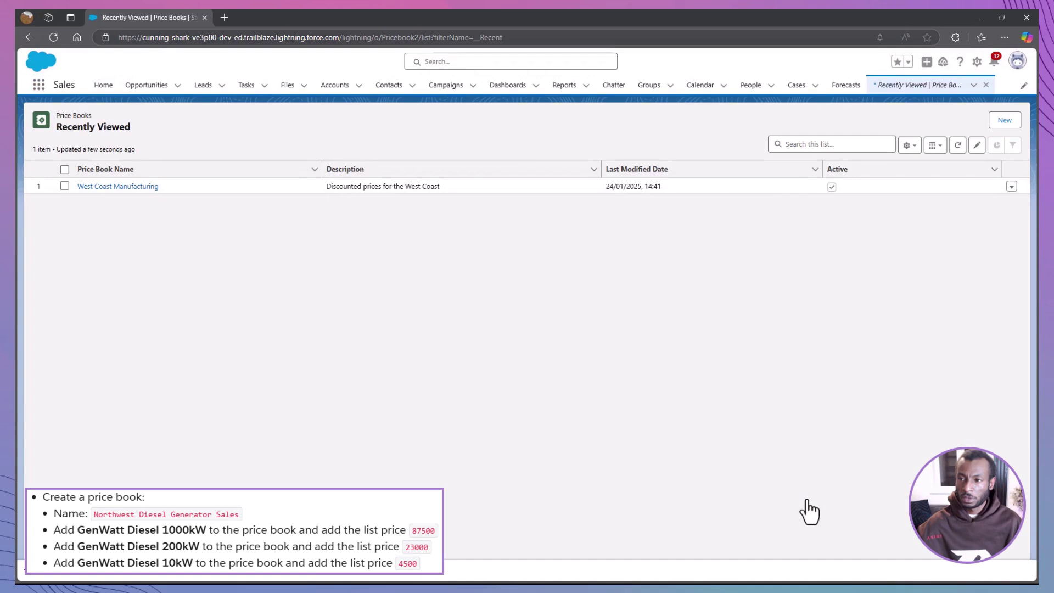
left_click(1010, 122)
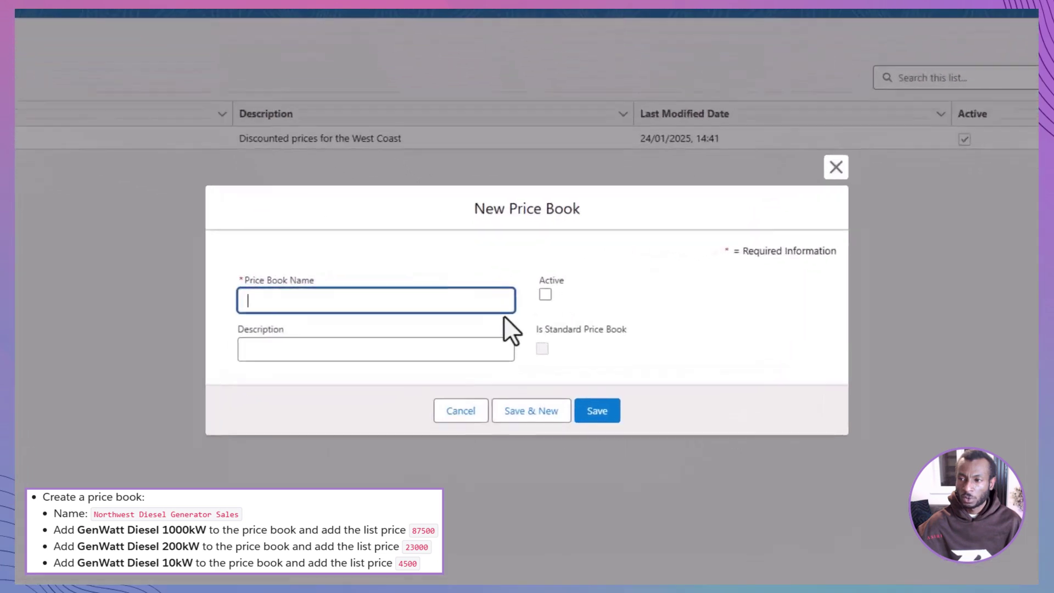
type("Northwest")
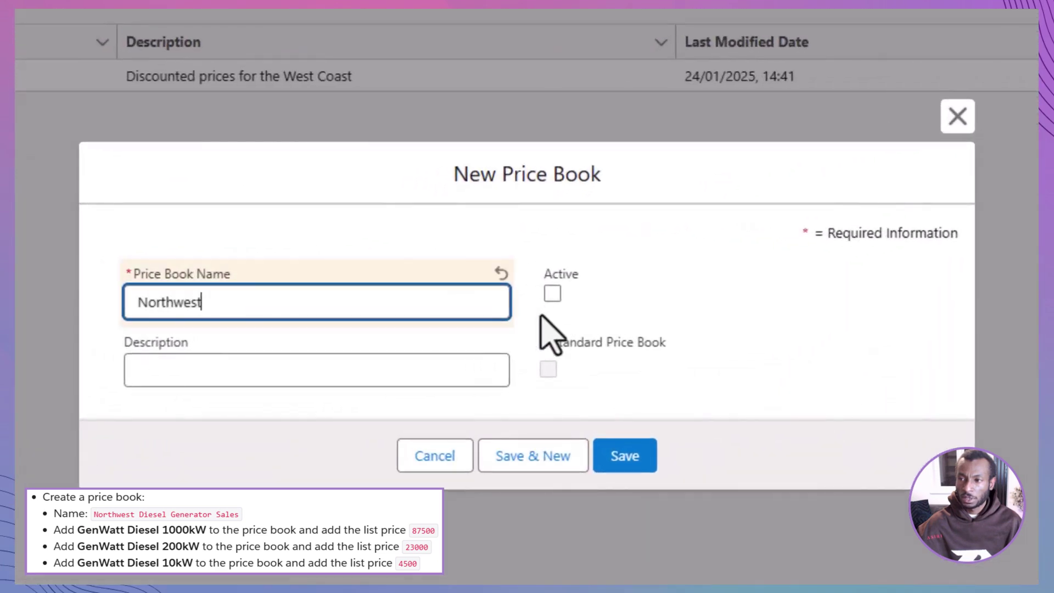
type(" Diesel Generator ")
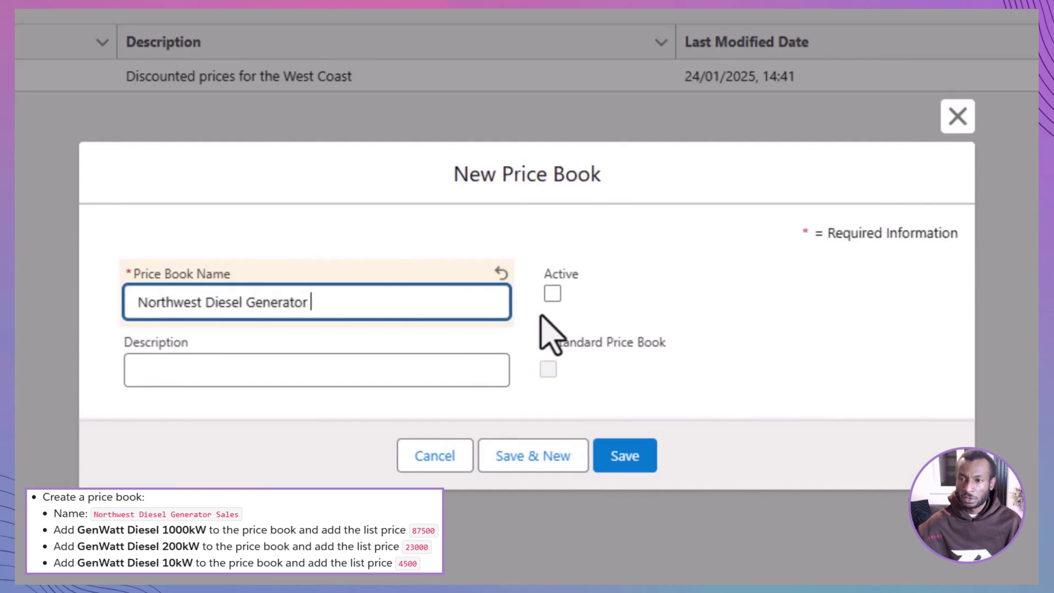
type("Sales")
left_click(552, 293)
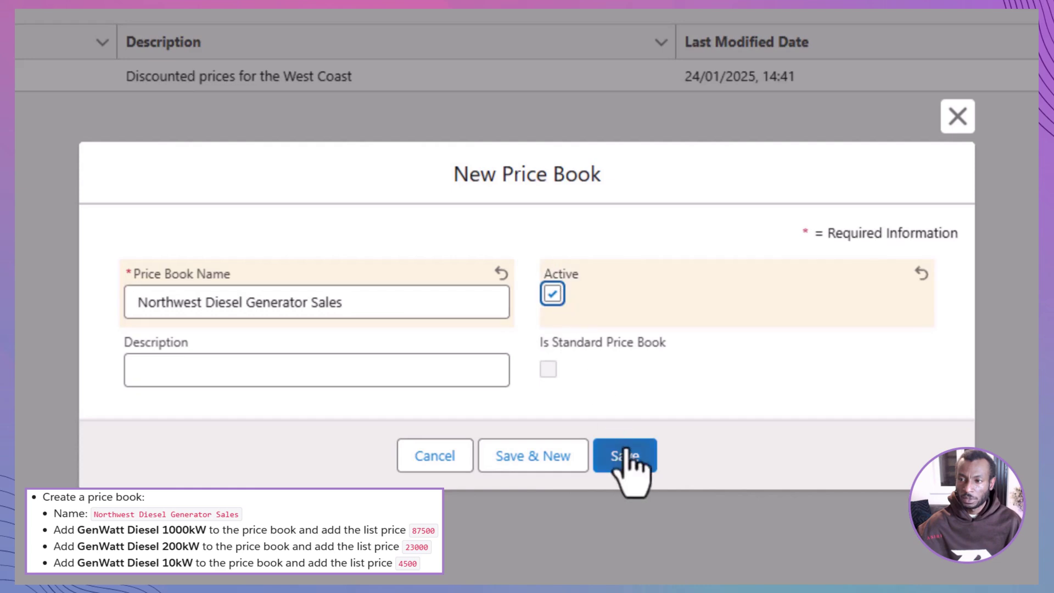
left_click(630, 459)
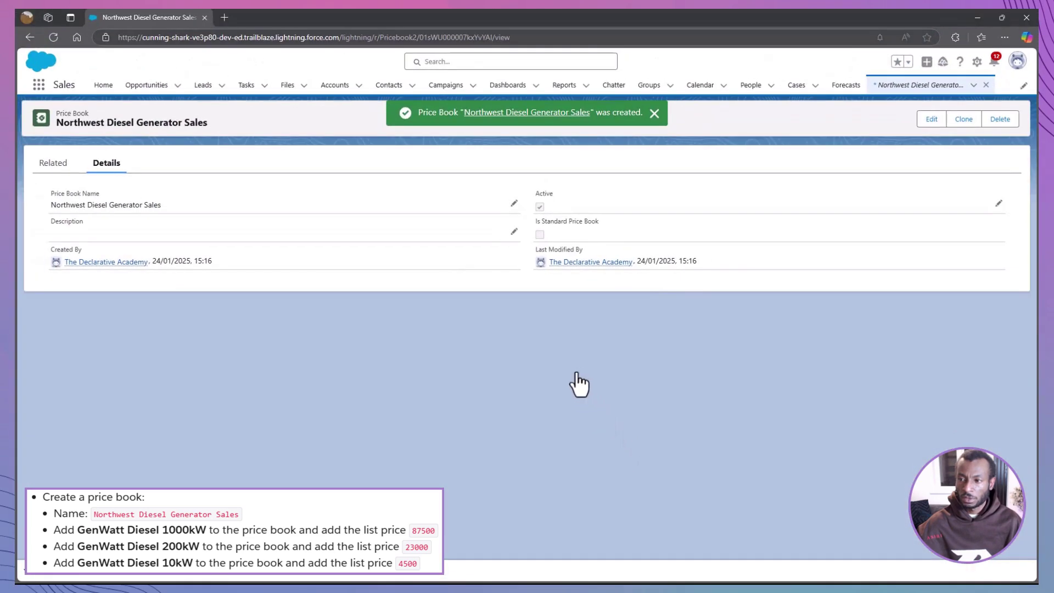
Add GenWatt Diesel 1000kW to the price book, changing its list price from 100,000 to 87,500
left_click(57, 167)
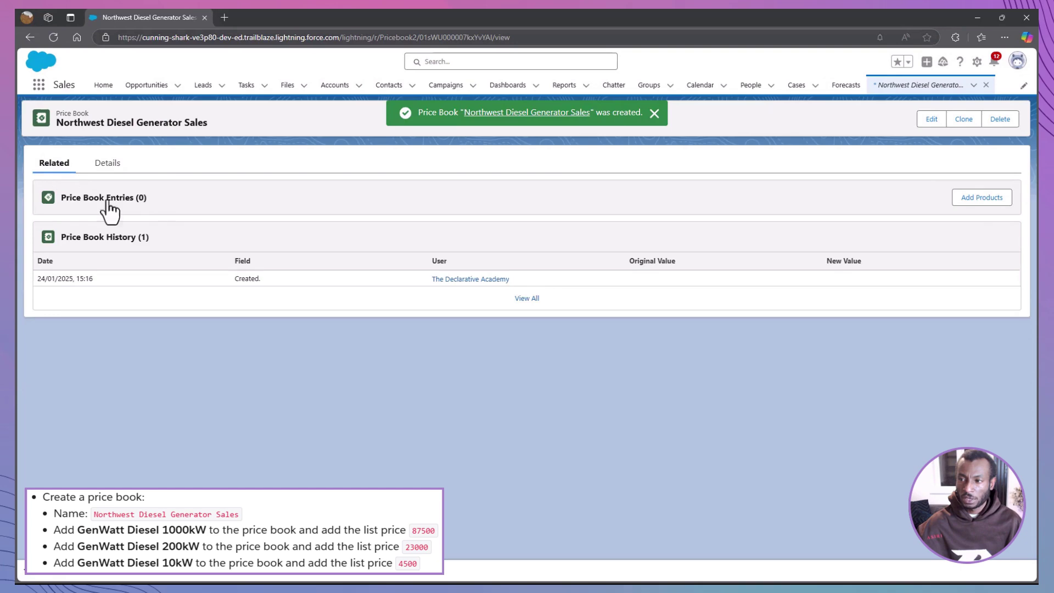
left_click(975, 198)
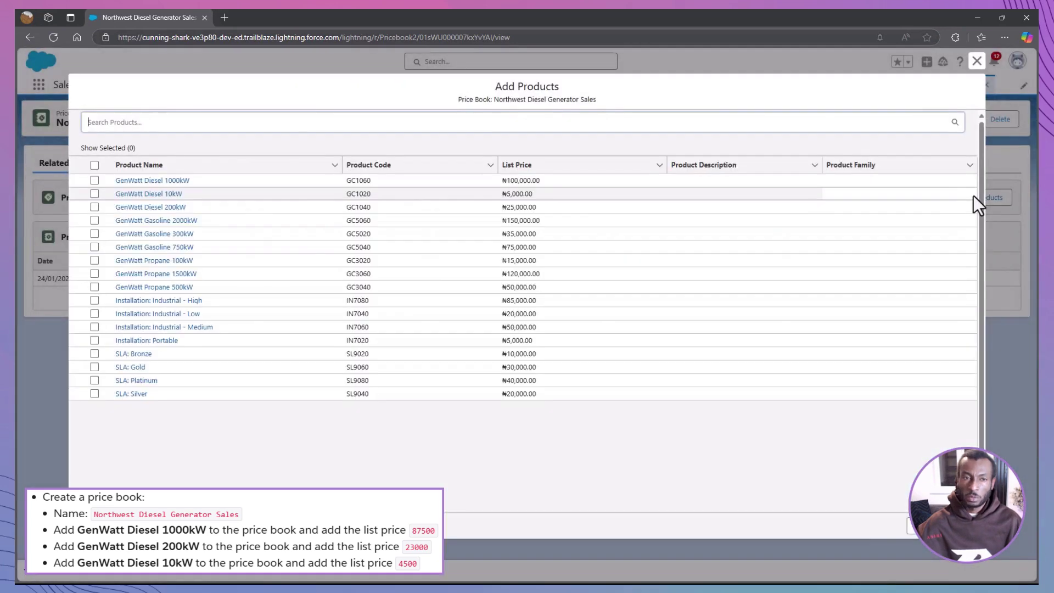
left_click(94, 180)
left_click(953, 525)
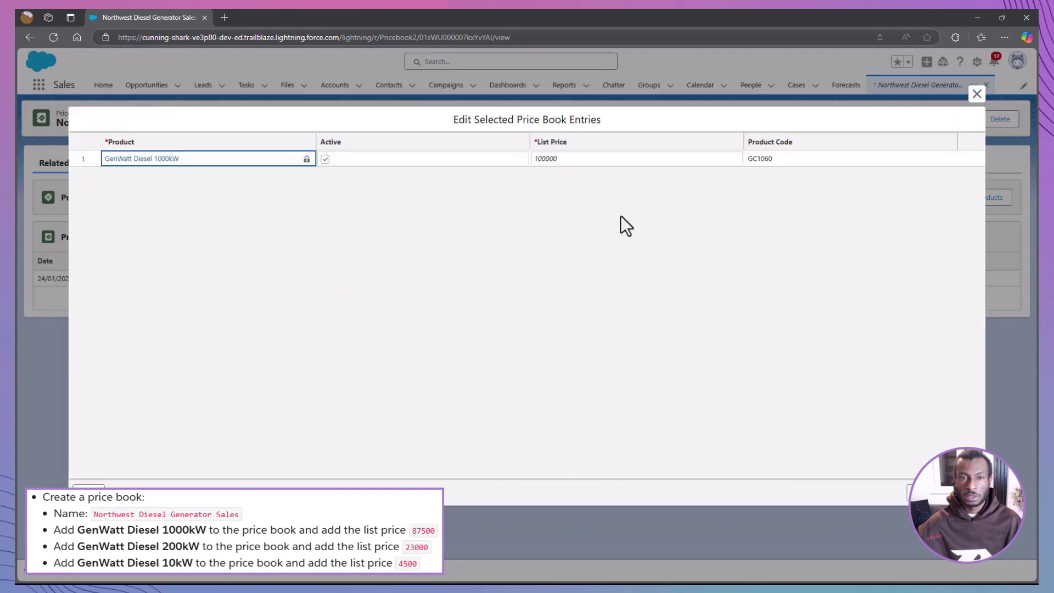
left_click(599, 161)
double_click(600, 160)
type("87500")
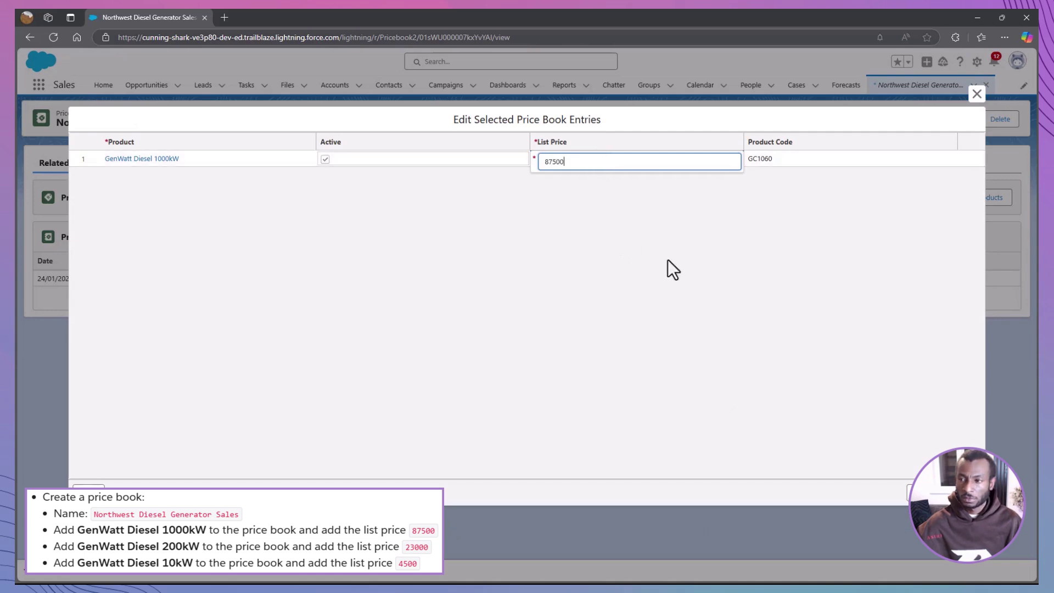
key("Return")
Add GenWatt Diesel 200kW to the price book at a list price of 23,000
left_click(973, 206)
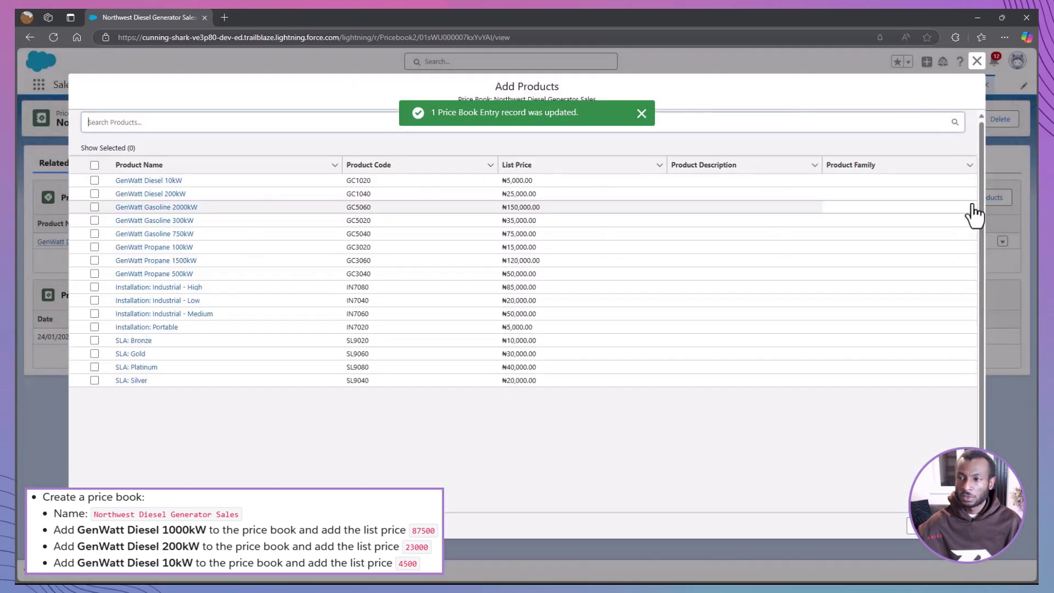
left_click(94, 193)
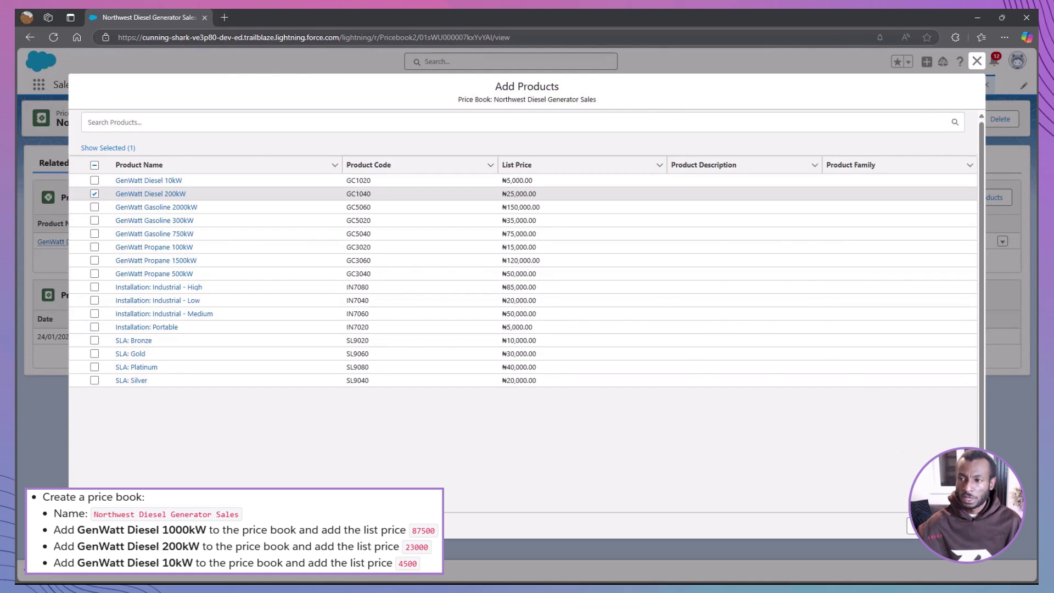
left_click(944, 525)
left_click(571, 162)
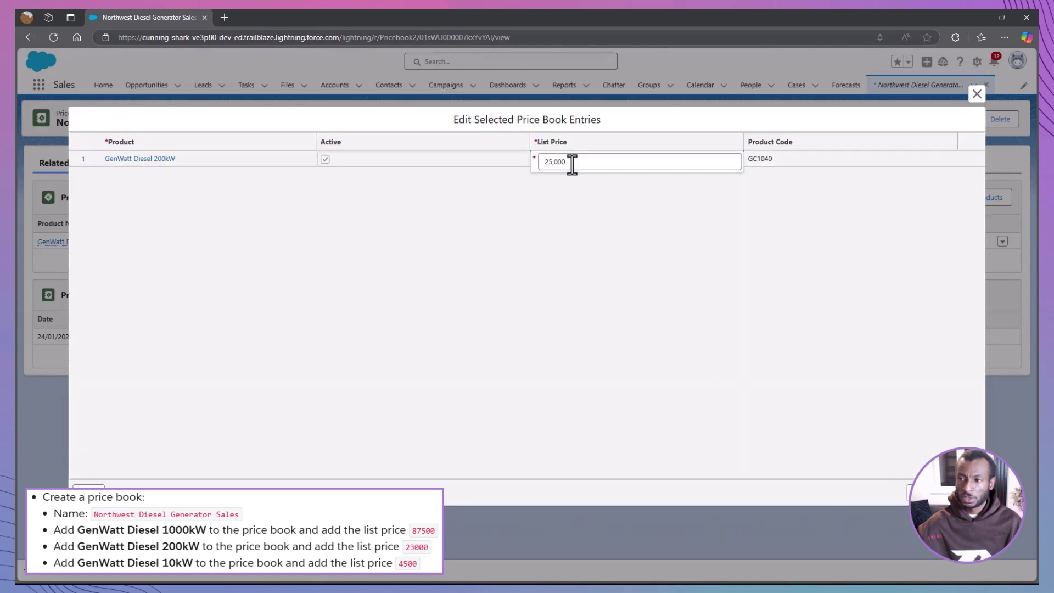
type("23000")
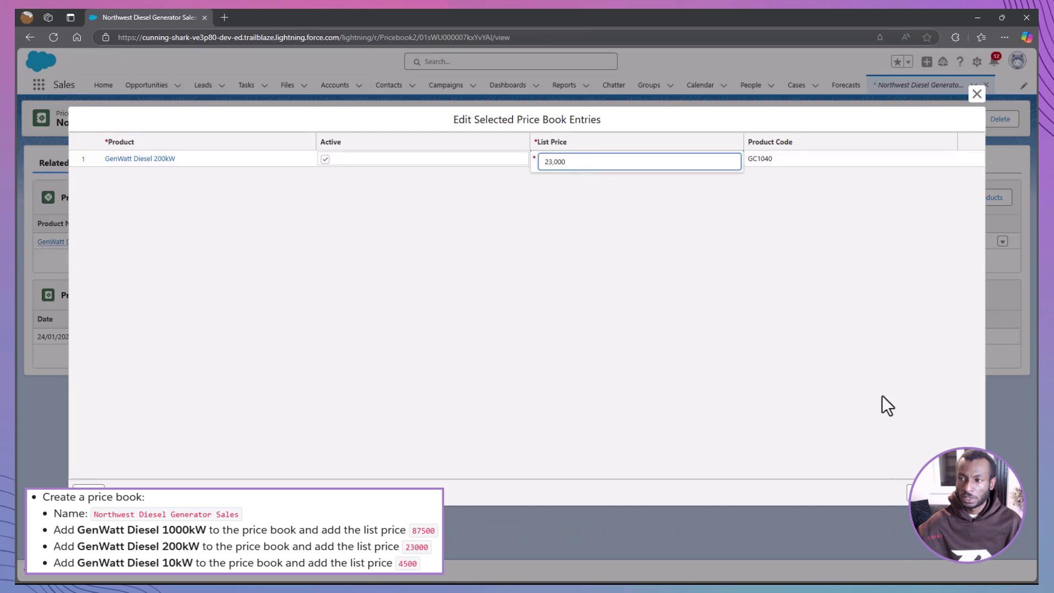
left_click(933, 492)
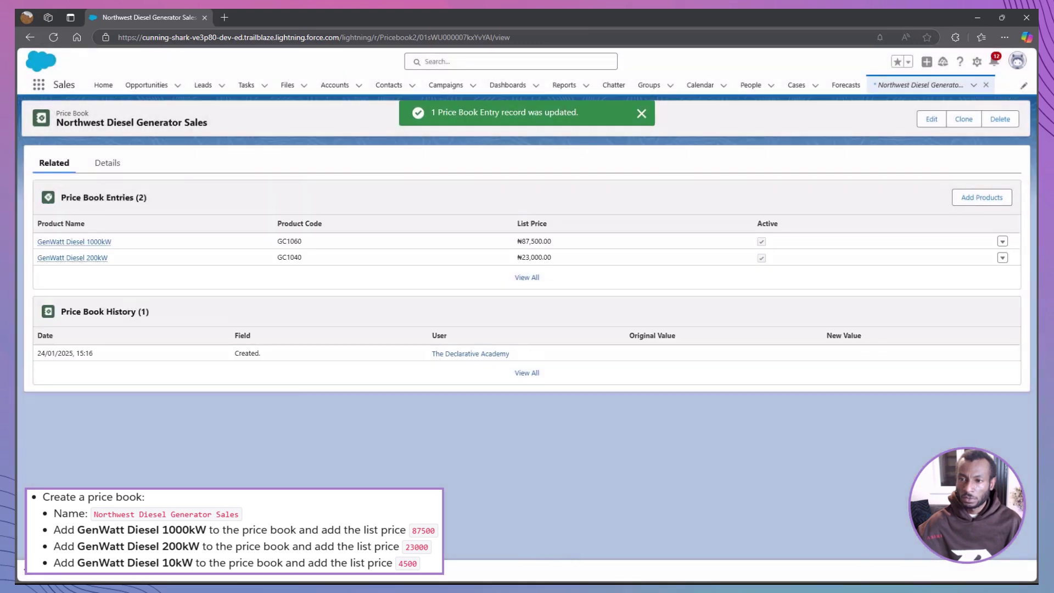
left_click(978, 199)
Add GenWatt Diesel 10kW with its list price changed from 5,000 to 4,500
left_click(94, 180)
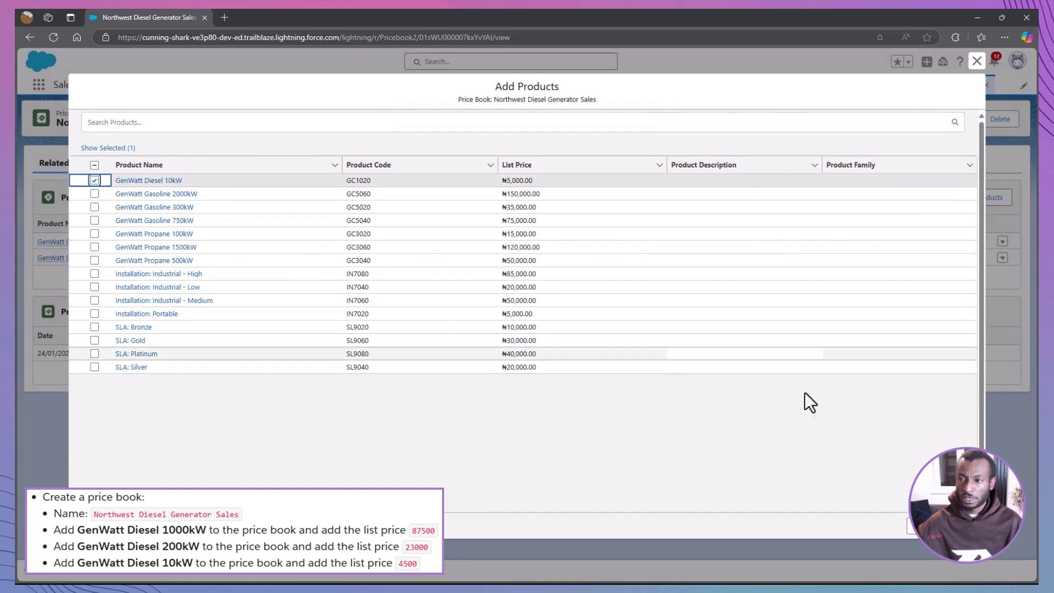
left_click(928, 525)
left_click(606, 168)
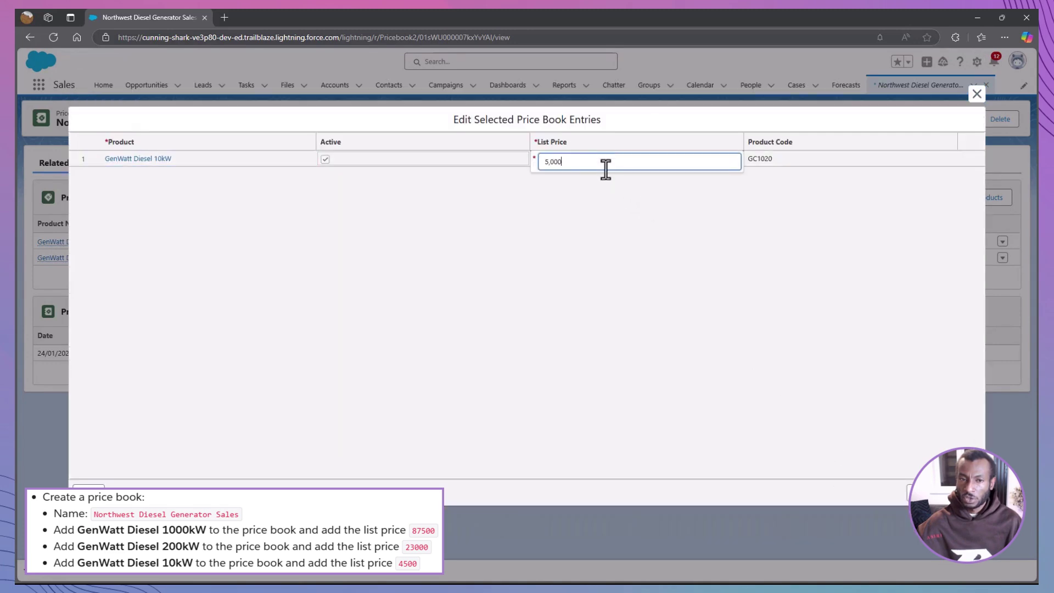
double_click(605, 169)
type("4500")
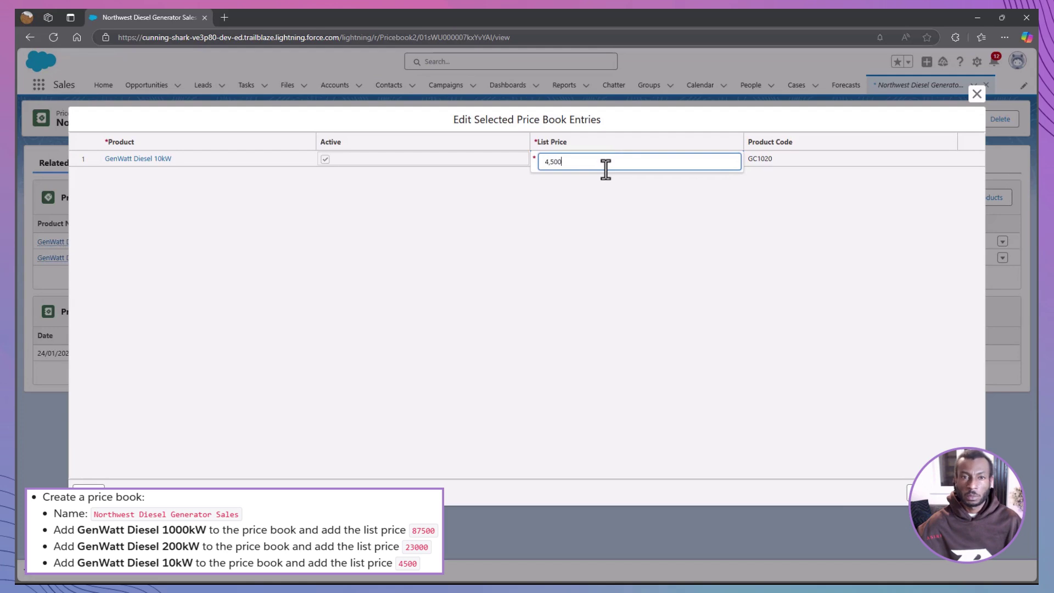
left_click(932, 492)
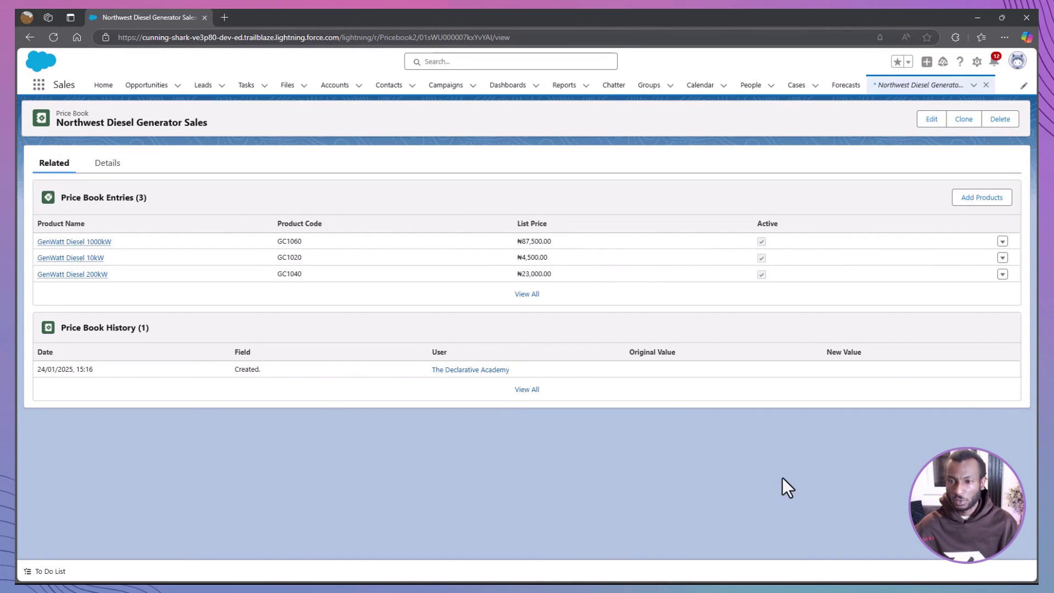
Back in Trailhead, run Check Challenge on the 'Set up a price book' challenge
key("alt+Tab")
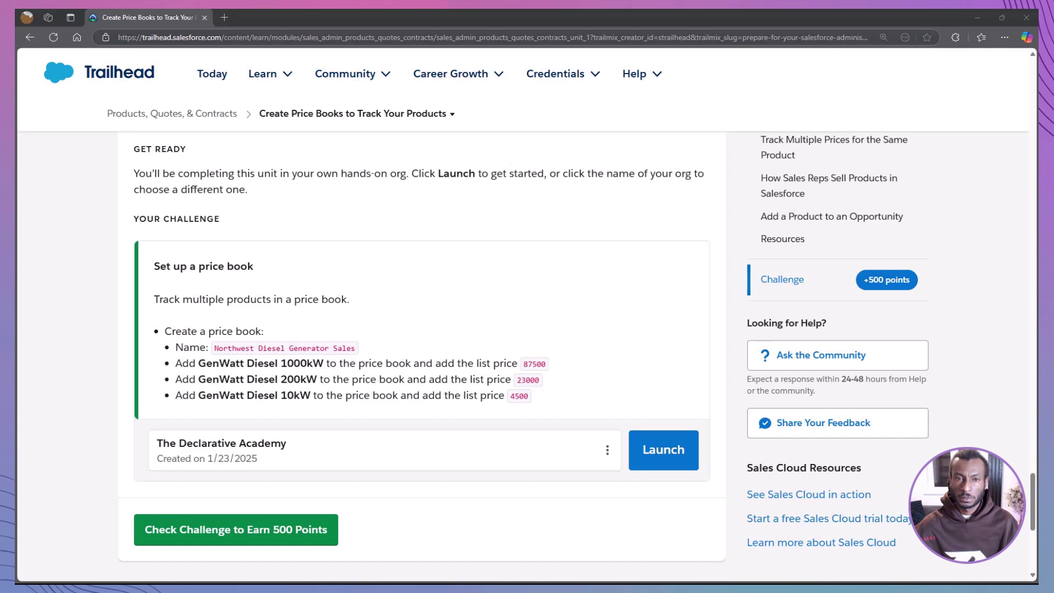
left_click(295, 541)
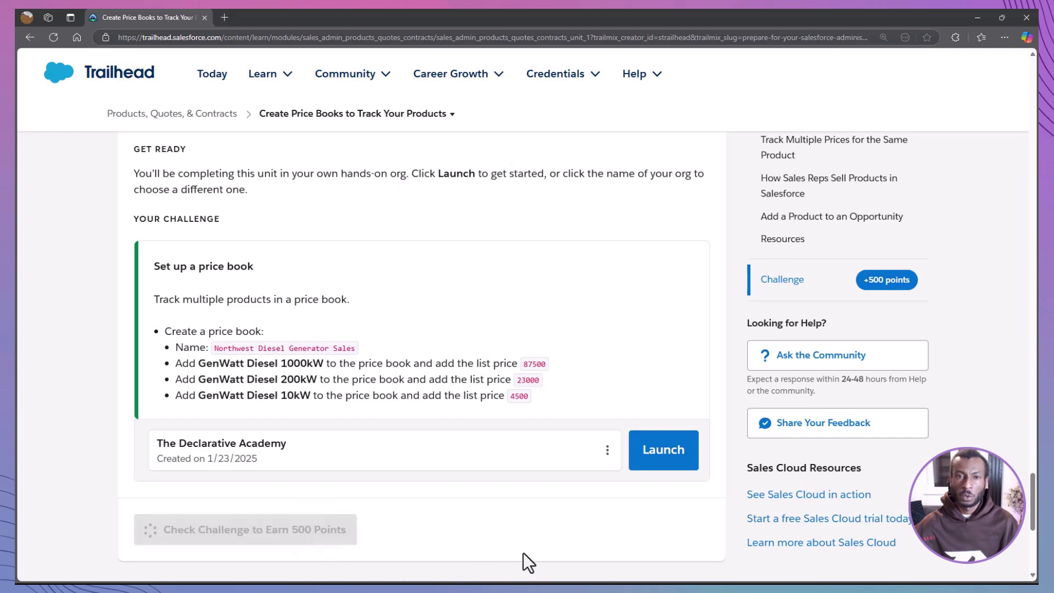